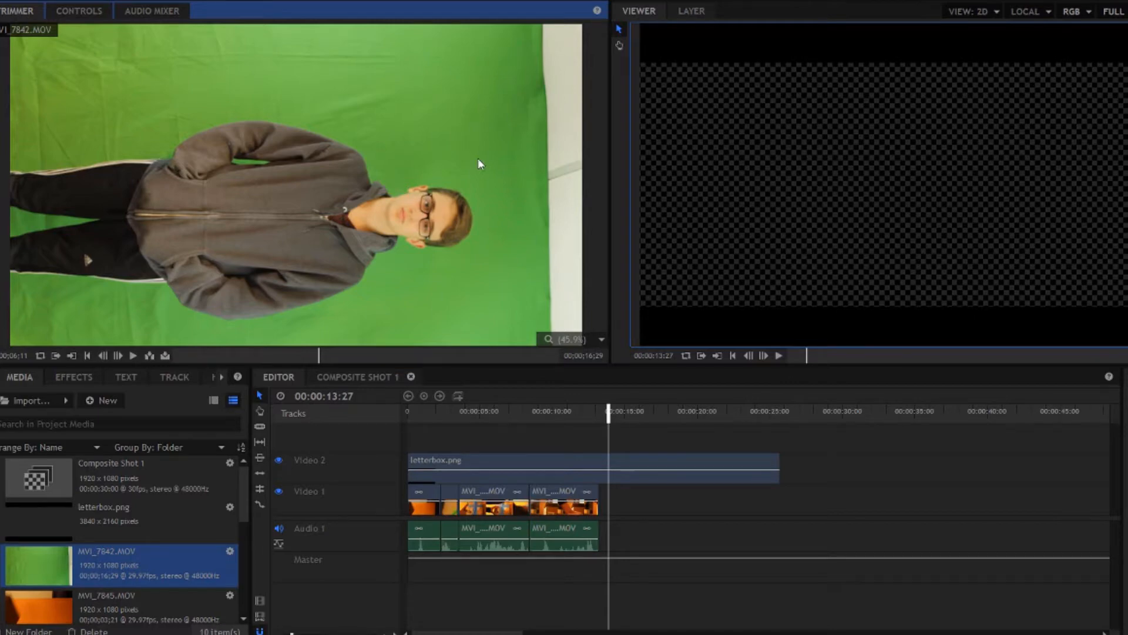
Make a composite shot from the MVI_7842.MOV clip, keeping the default name, 1080p template and duration
{"action": "right_click", "coordinate": [133, 553]}
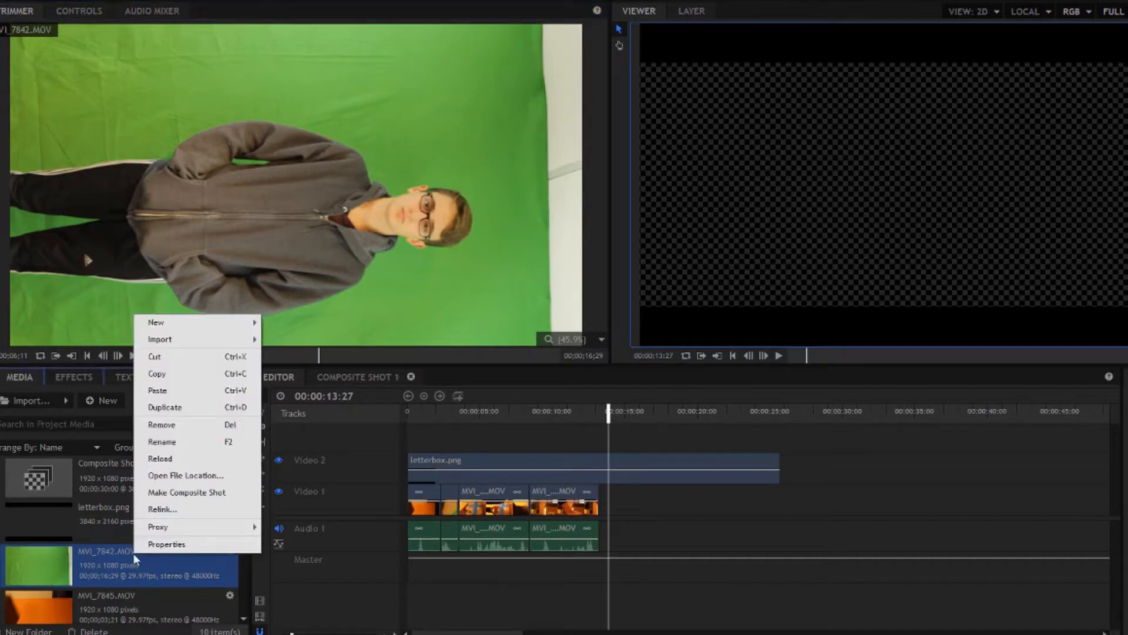
{"action": "left_click", "coordinate": [231, 494]}
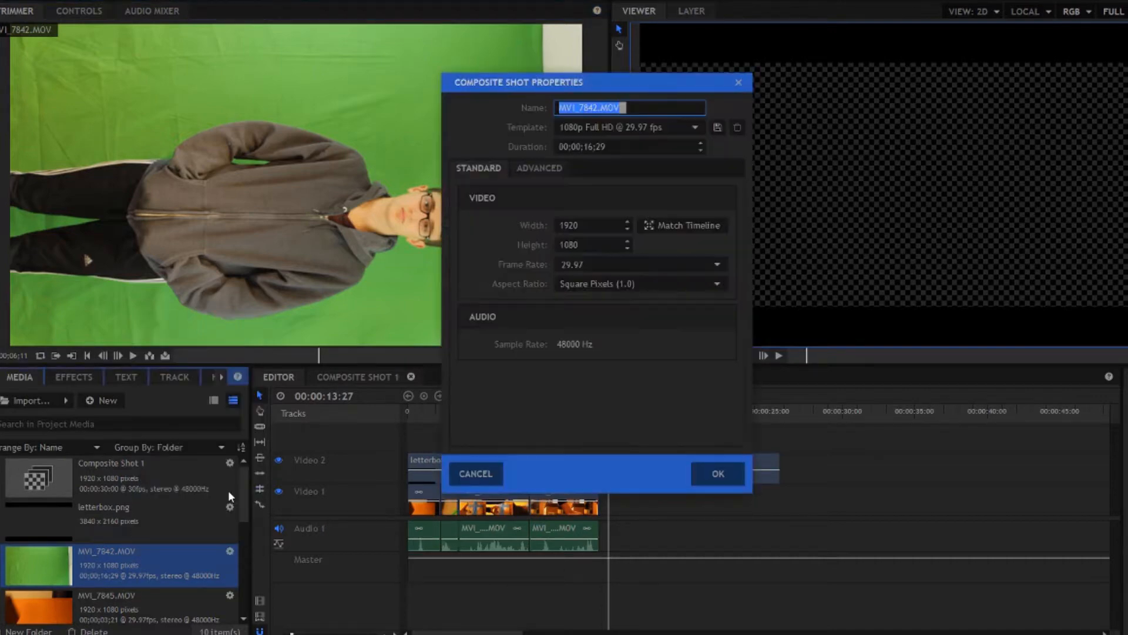
{"action": "left_click", "coordinate": [703, 477]}
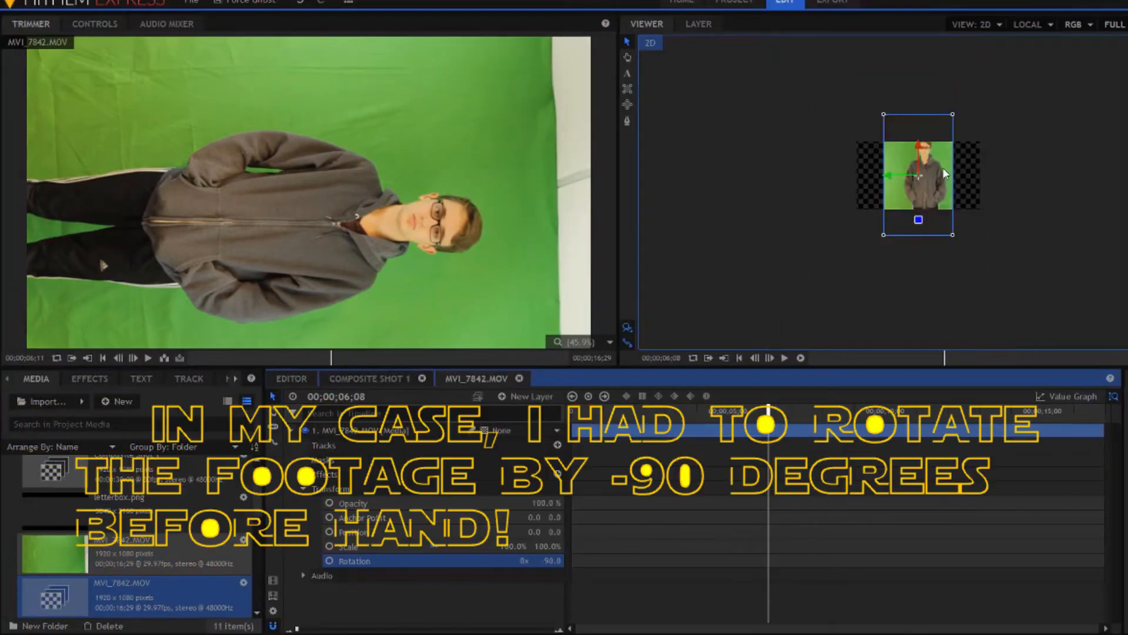
Scale the rotated green-screen footage down to about 57.1% so its full height fits inside the frame
{"action": "scroll", "coordinate": [942, 168], "scroll_direction": "up", "scroll_amount": 2}
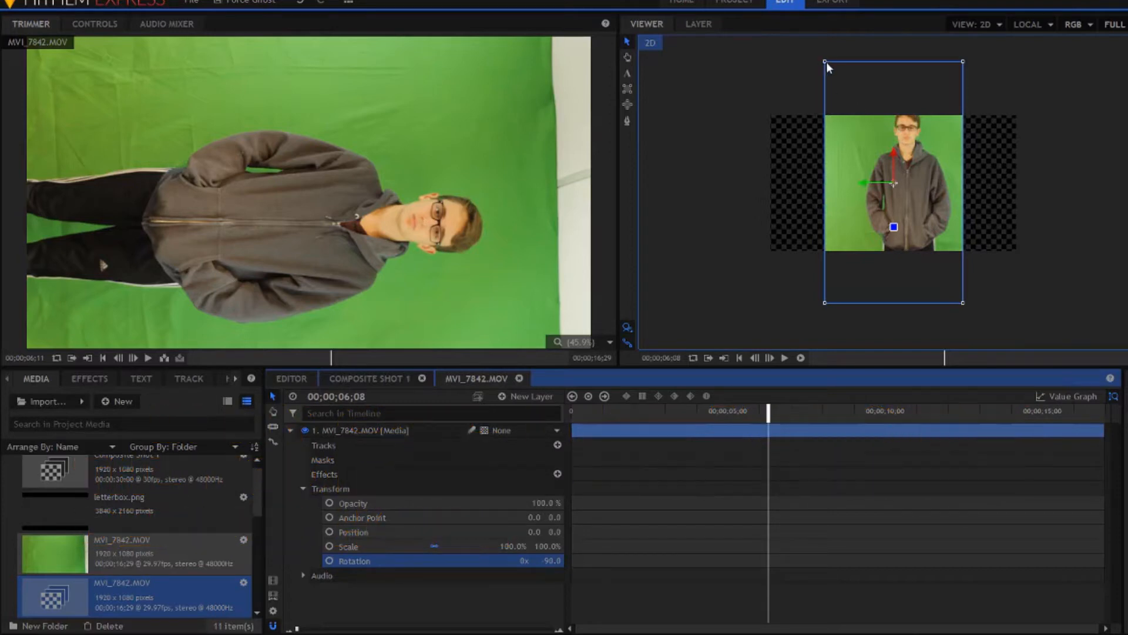
{"action": "left_click_drag", "start_coordinate": [825, 63], "coordinate": [860, 118]}
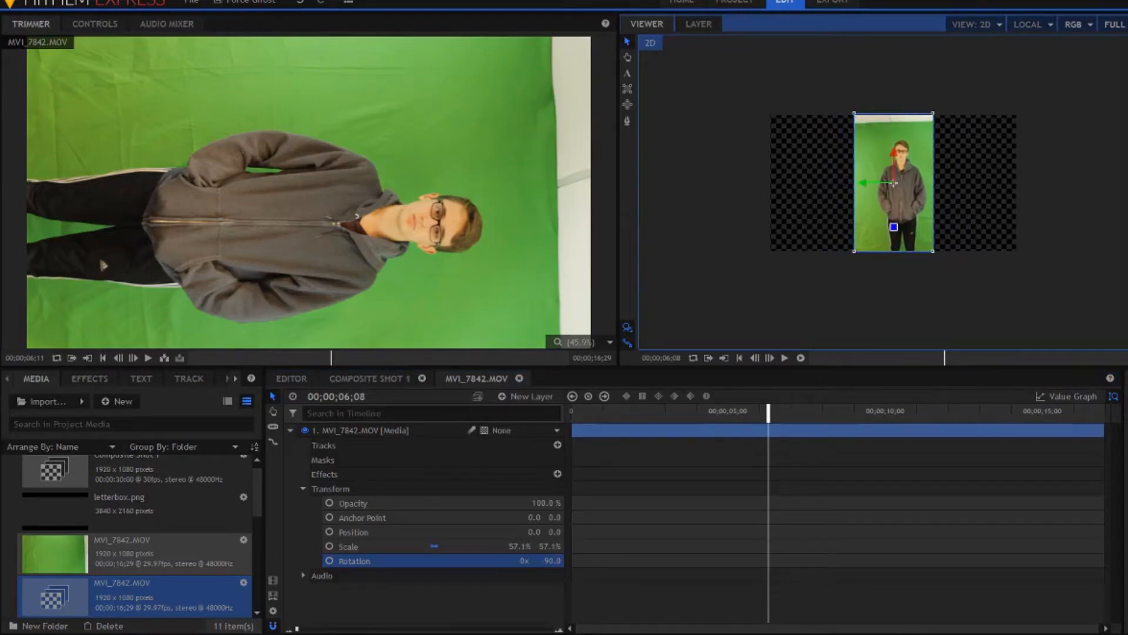
{"action": "scroll", "coordinate": [862, 179], "scroll_direction": "up", "scroll_amount": 3}
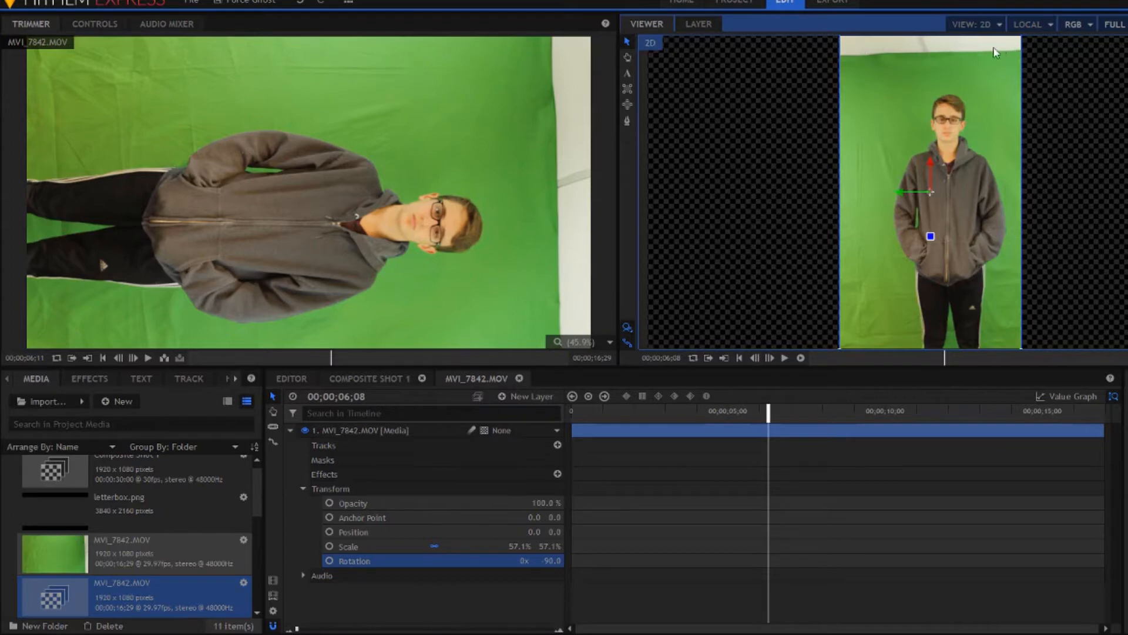
Draw a freehand mask around the person on the MVI_7842.MOV layer, leaving out the white wall above the green screen
{"action": "left_click", "coordinate": [628, 122]}
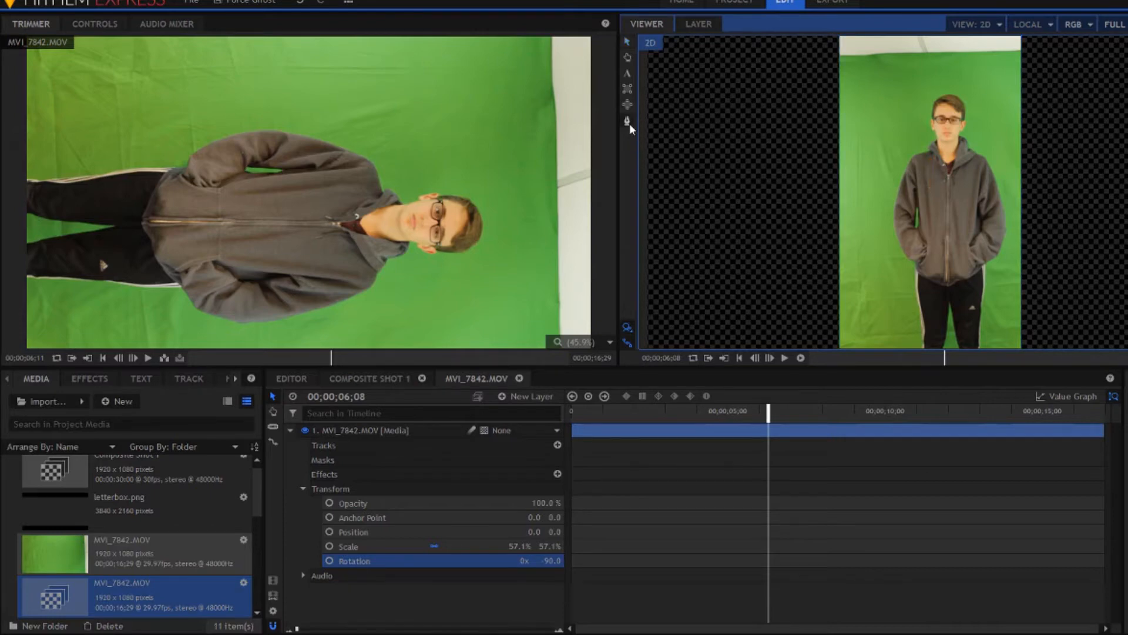
{"action": "left_click", "coordinate": [839, 65]}
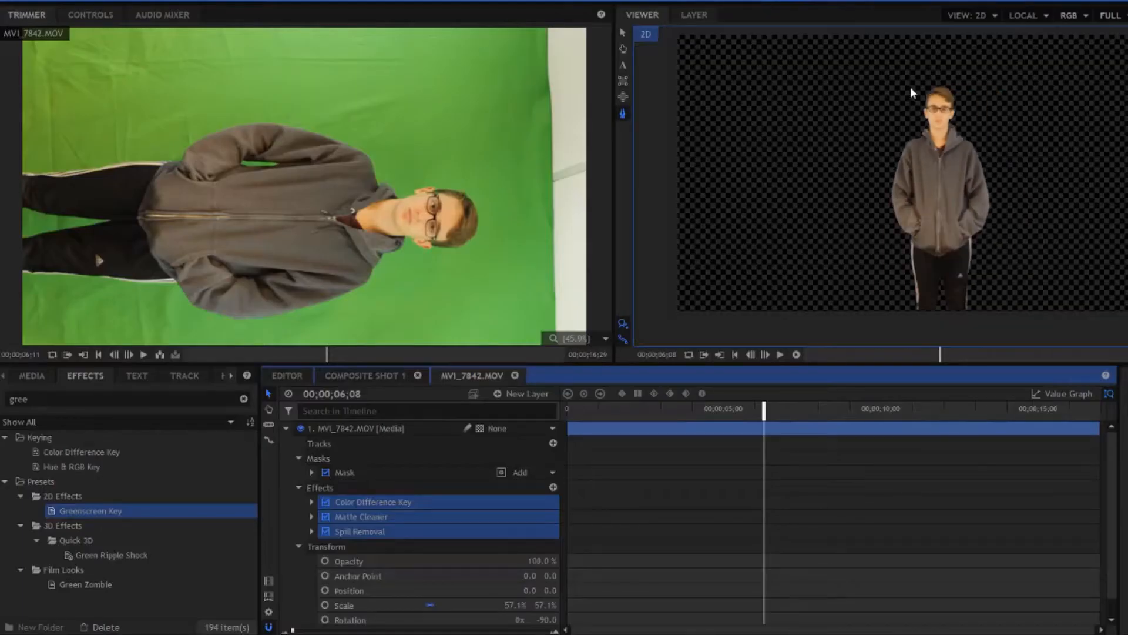
{"action": "scroll", "coordinate": [911, 87], "scroll_direction": "up", "scroll_amount": 1}
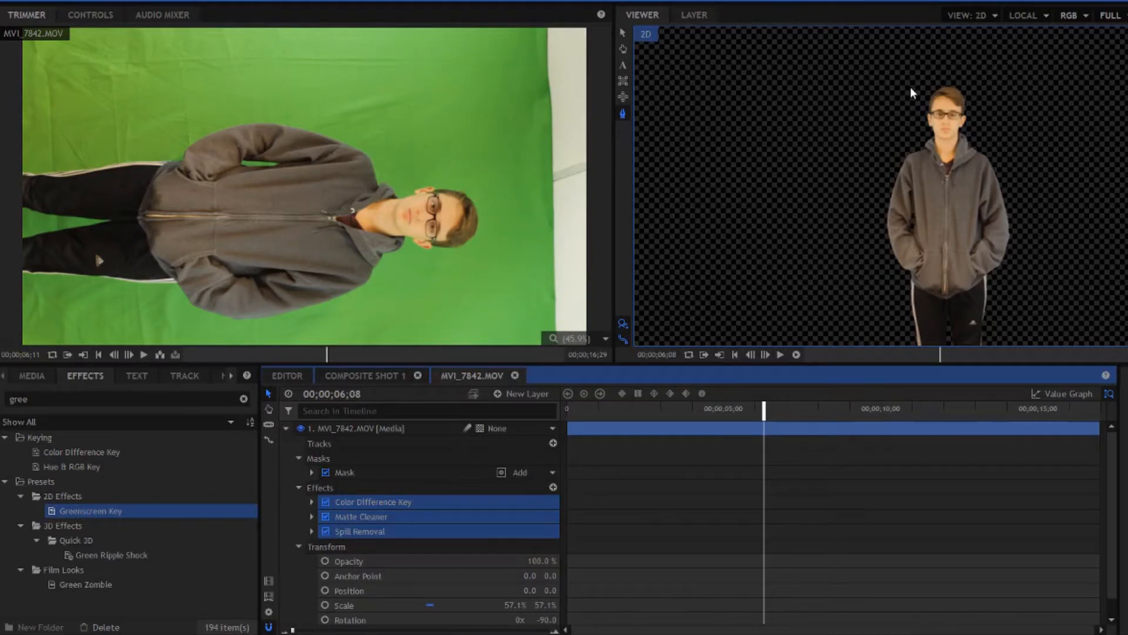
Add the MVI_7850.MOV background clip to the composite shot as a layer beneath the keyed person
{"action": "left_click", "coordinate": [32, 375]}
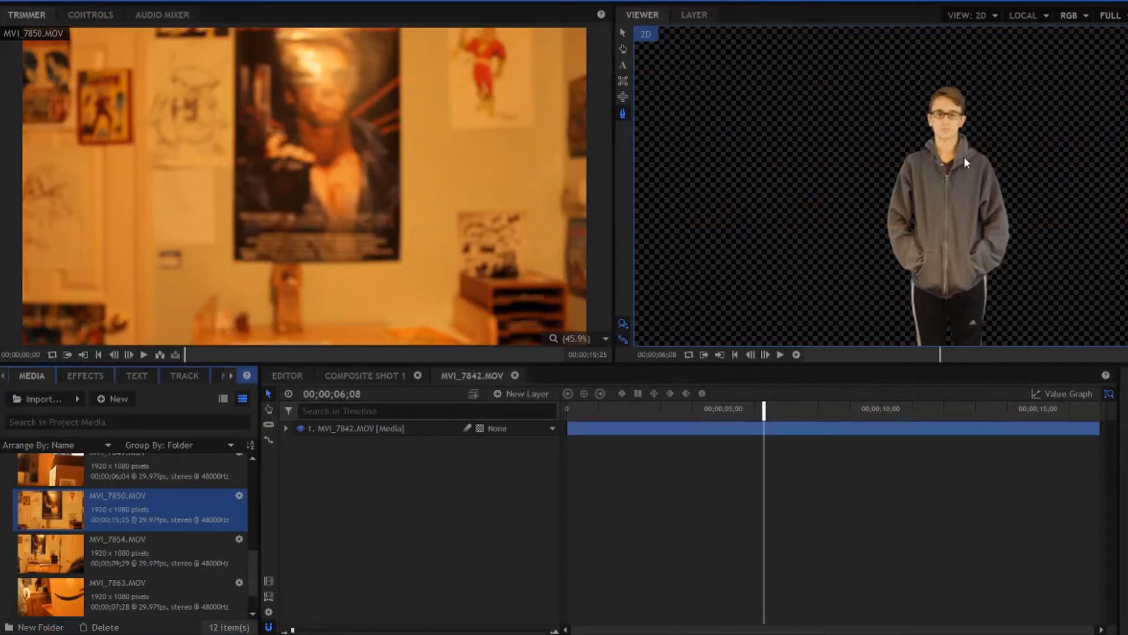
{"action": "left_click_drag", "start_coordinate": [113, 521], "coordinate": [423, 460]}
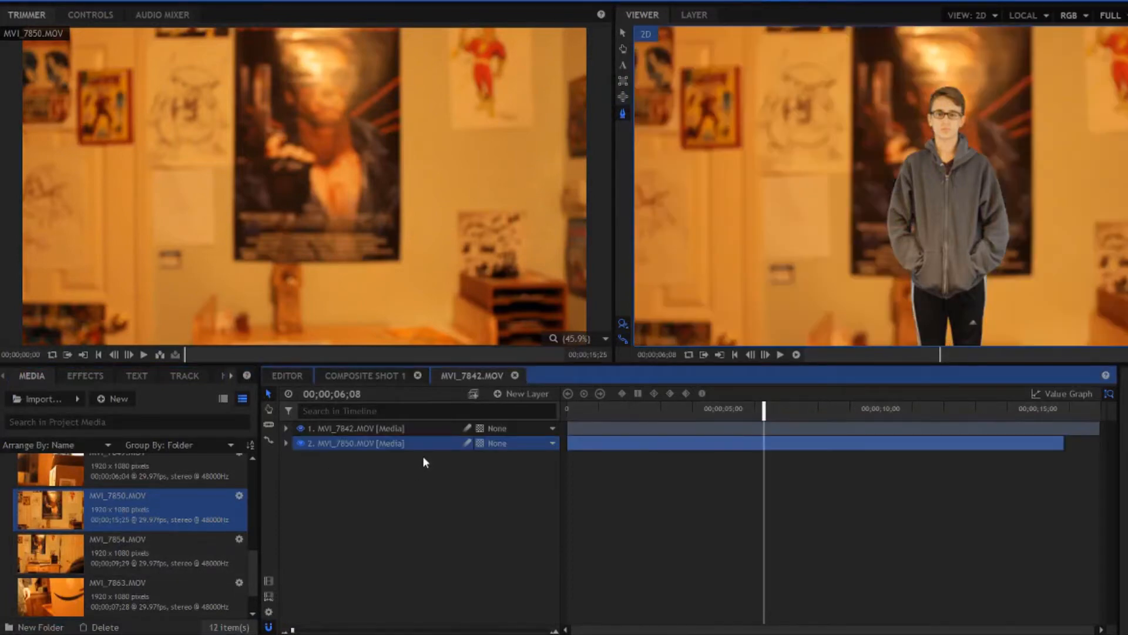
Enlarge the MVI_7842.MOV person layer to a scale of about 130.6% over the background
{"action": "left_click", "coordinate": [413, 432]}
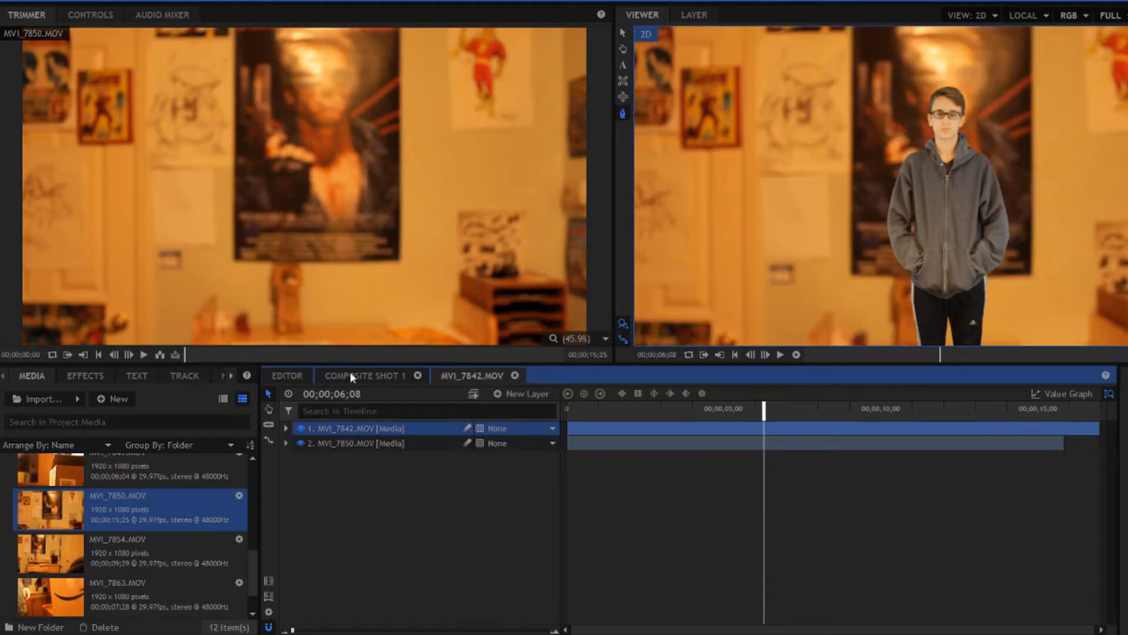
{"action": "left_click", "coordinate": [621, 35]}
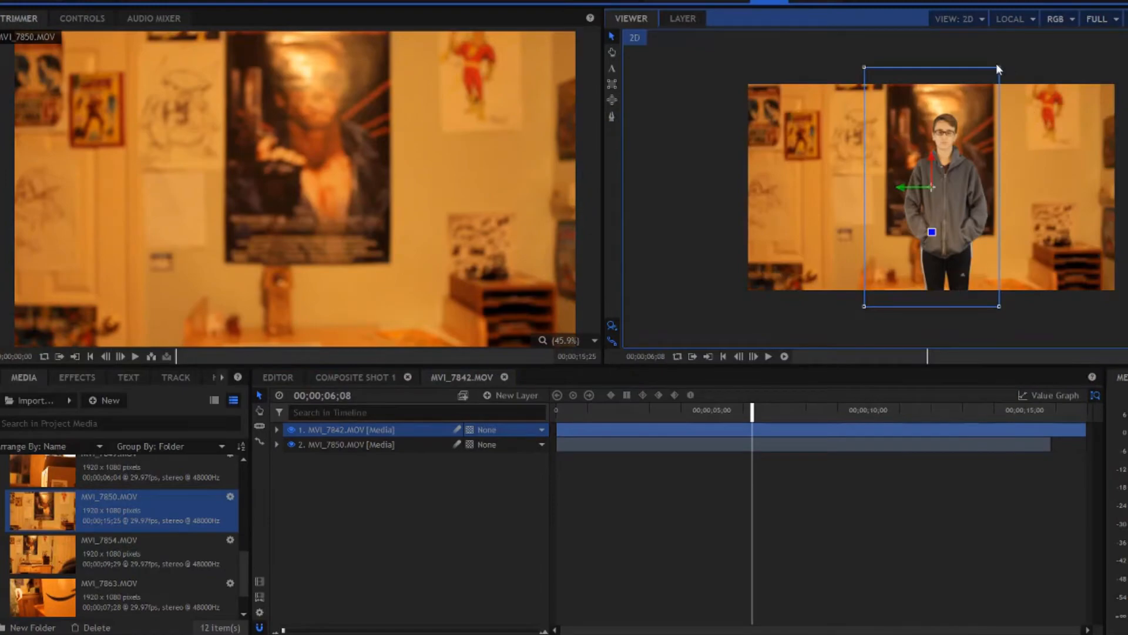
{"action": "left_click_drag", "start_coordinate": [997, 69], "coordinate": [1081, 30]}
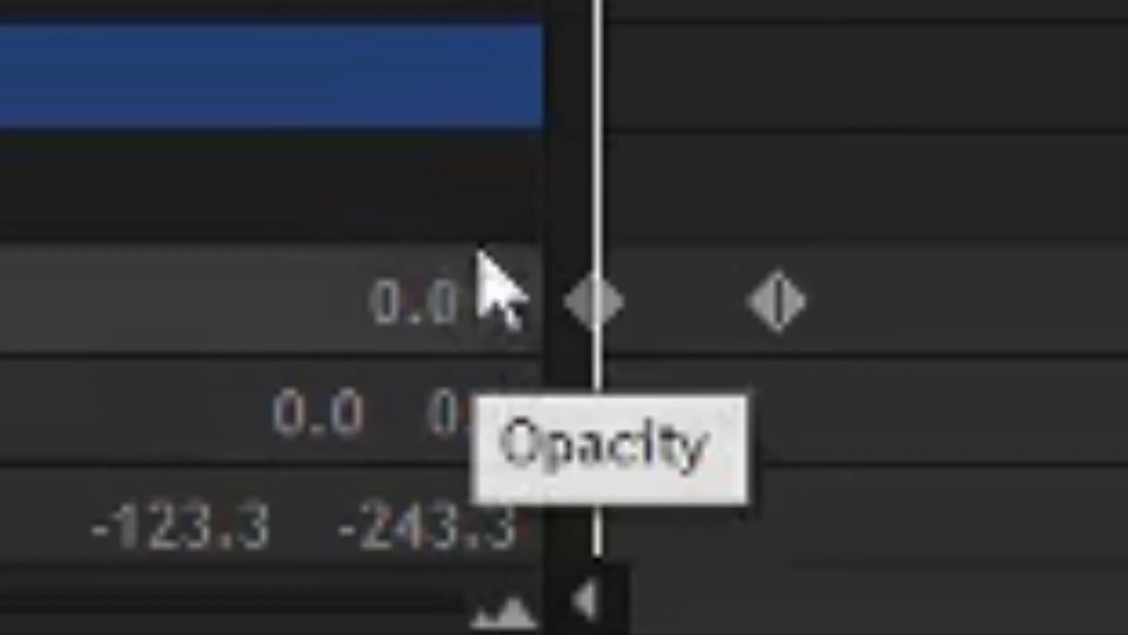
Scrub across the two Opacity keyframes at the start of the person layer to check the fade-in
{"action": "left_click", "coordinate": [754, 1]}
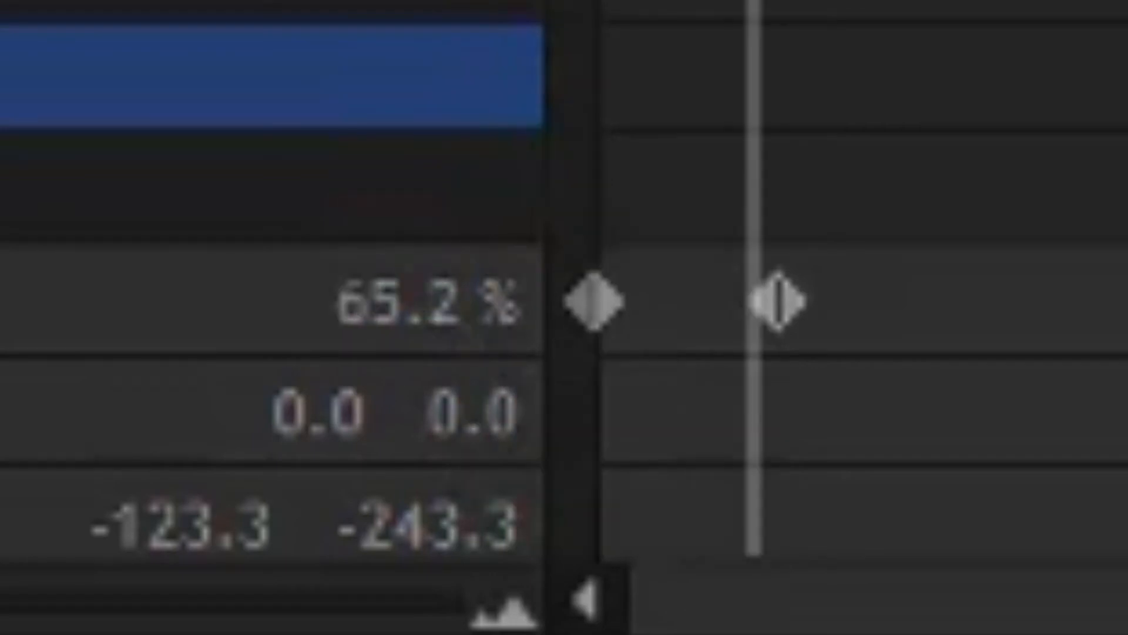
{"action": "left_click", "coordinate": [800, 1]}
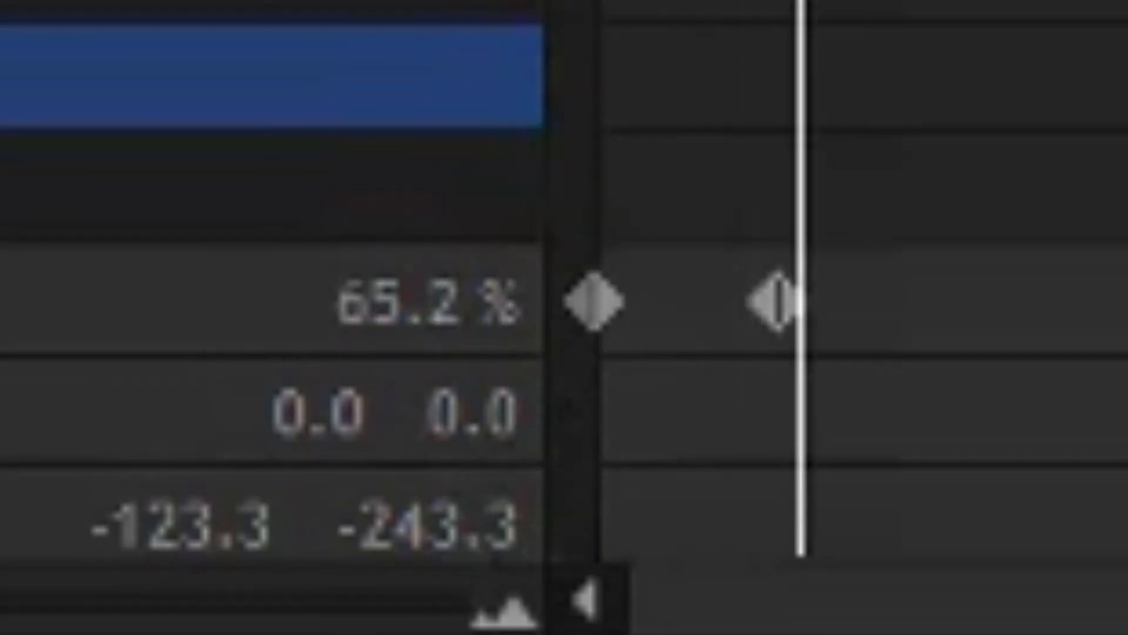
{"action": "left_click_drag", "start_coordinate": [800, 1], "coordinate": [811, 1]}
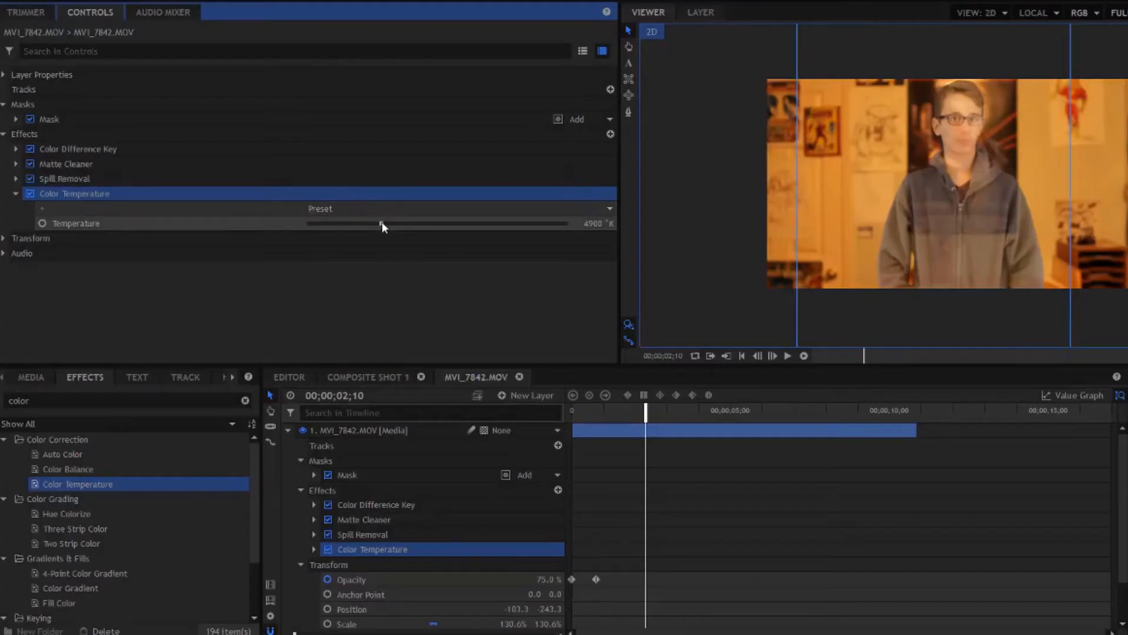
Raise the Color Temperature effect on the person layer to about 11940 K for a bluish tint
{"action": "left_click", "coordinate": [381, 224]}
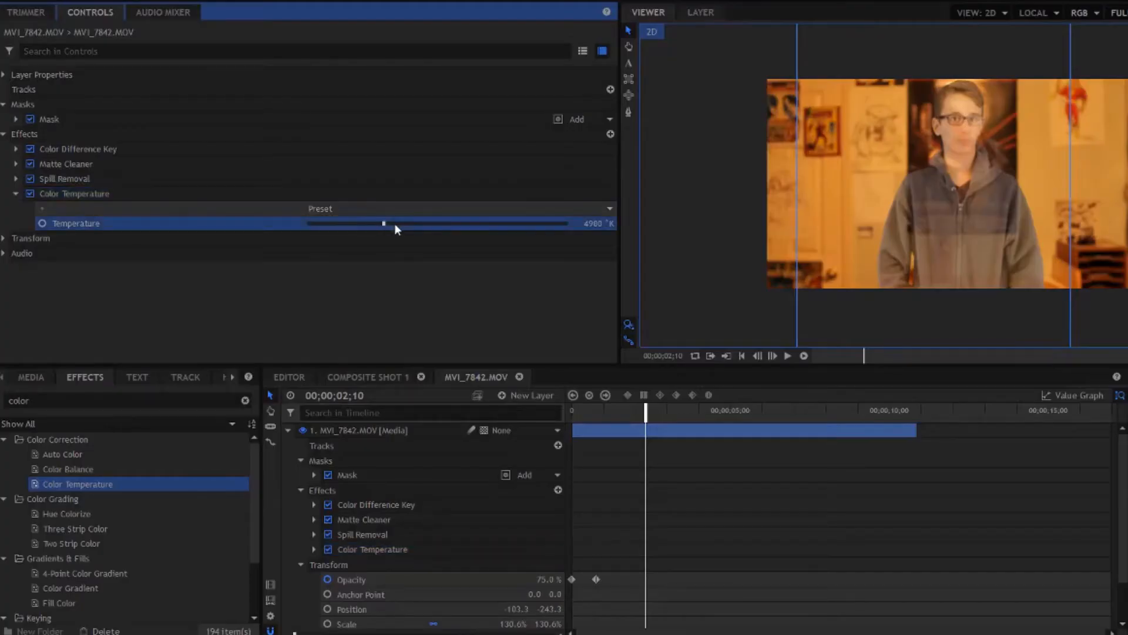
{"action": "left_click_drag", "start_coordinate": [424, 223], "coordinate": [531, 232]}
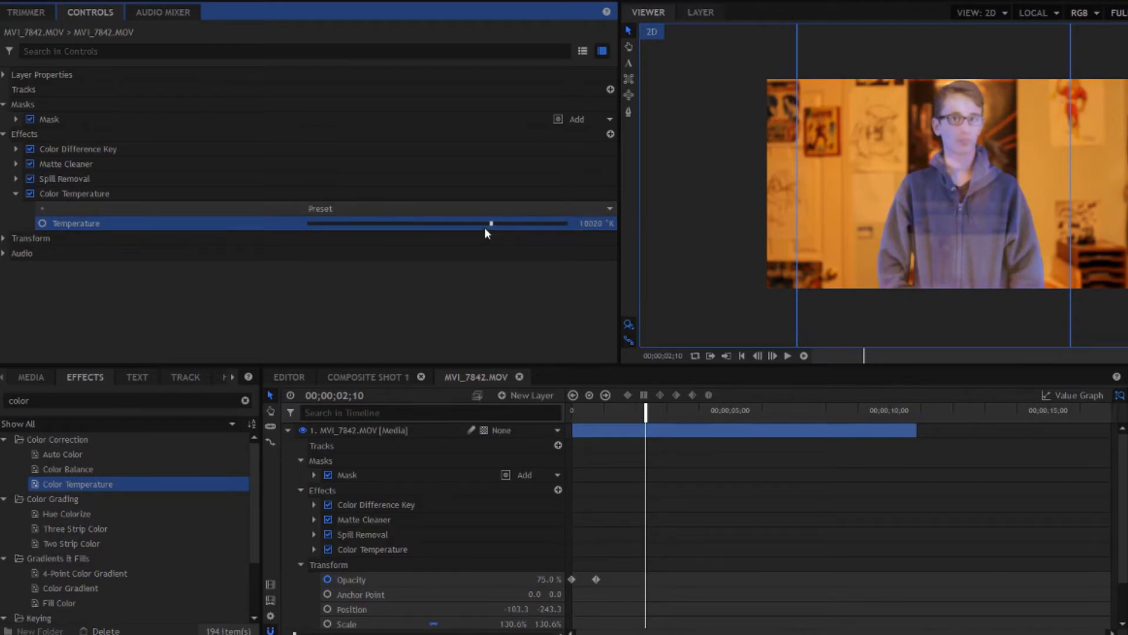
{"action": "mouse_move", "coordinate": [509, 228]}
{"action": "left_mouse_down"}
{"action": "mouse_move", "coordinate": [556, 221]}
{"action": "mouse_move", "coordinate": [448, 219]}
{"action": "mouse_move", "coordinate": [519, 225]}
{"action": "left_mouse_up"}
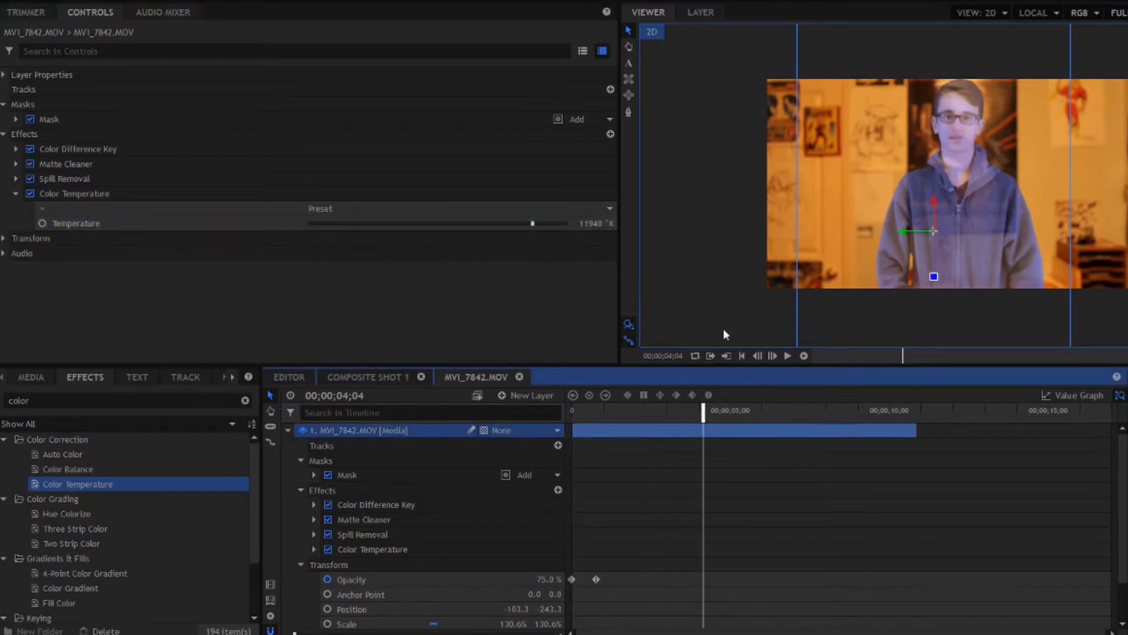
{"action": "left_click", "coordinate": [16, 193]}
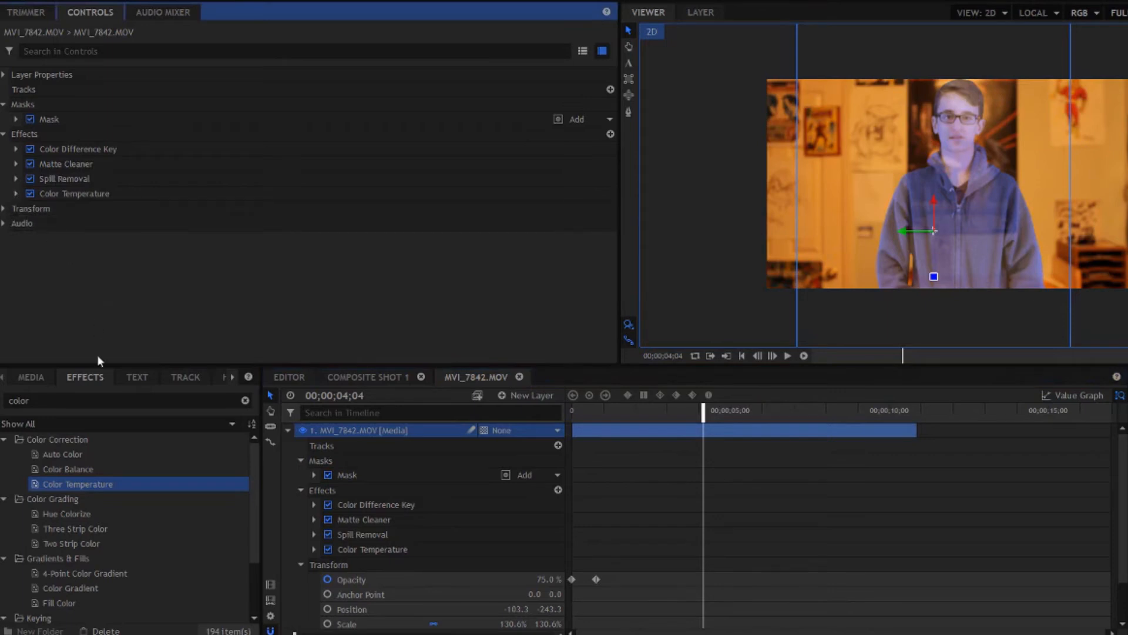
Search the effects for "neon" and apply Neon Glow to the MVI_7842.MOV layer
{"action": "double_click", "coordinate": [99, 404]}
{"action": "key", "text": "BackSpace"}
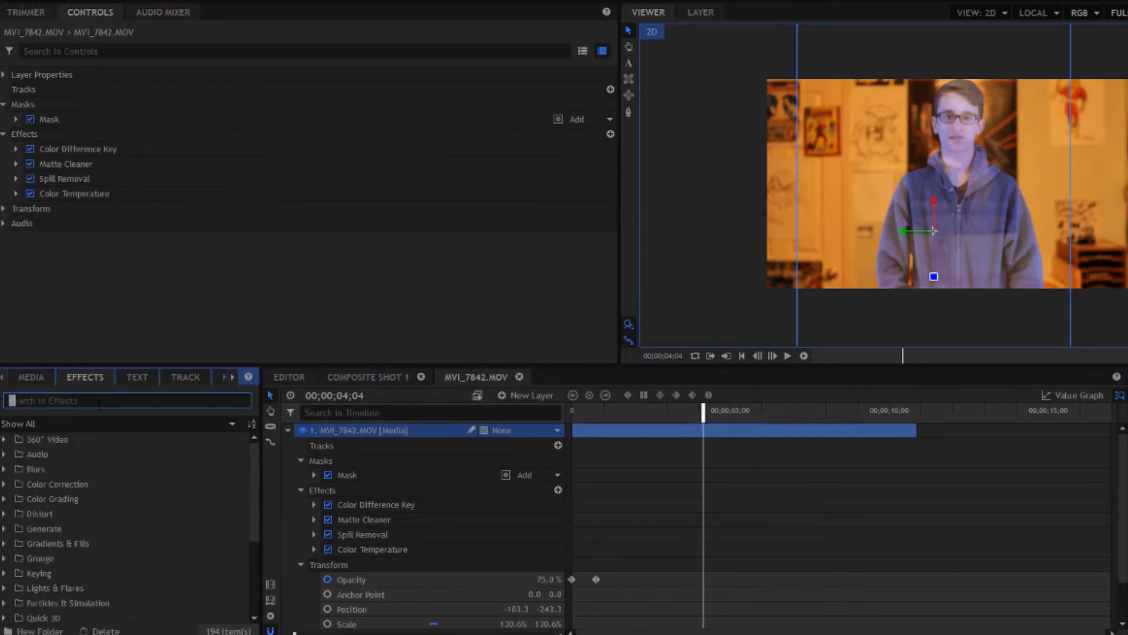
{"action": "type", "text": "neon"}
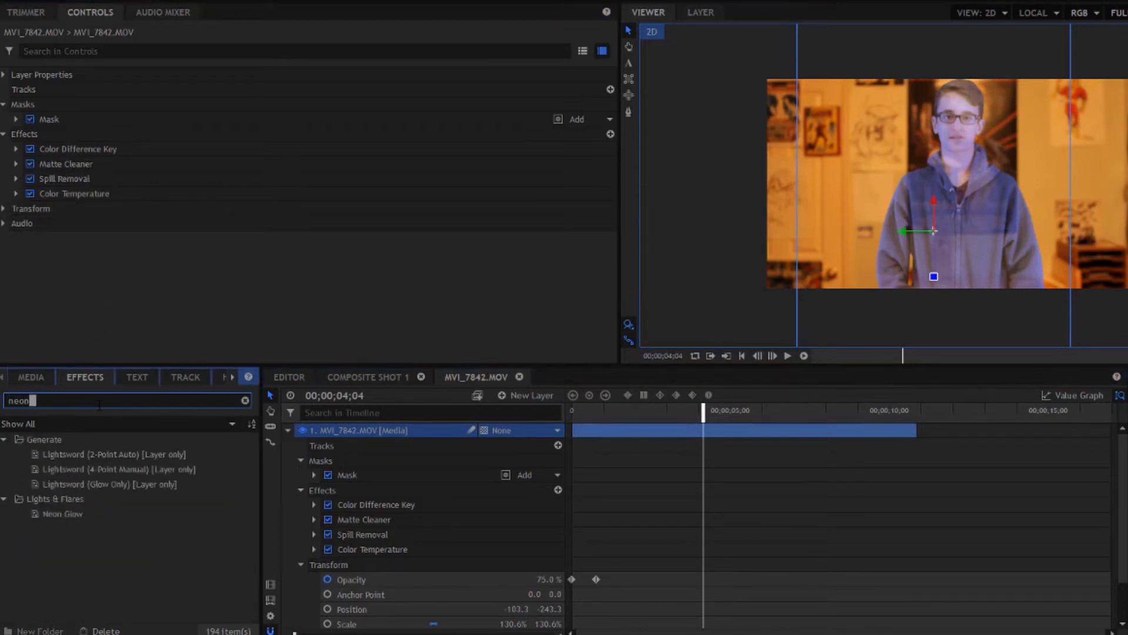
{"action": "left_click_drag", "start_coordinate": [68, 515], "coordinate": [393, 429]}
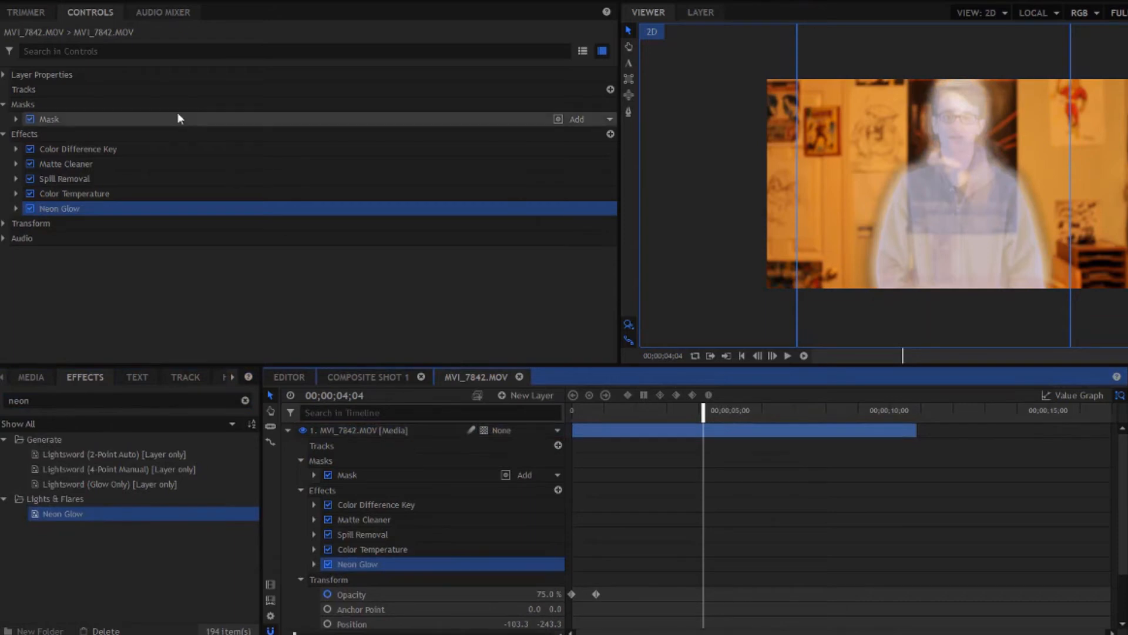
Change the Neon Glow color to bright blue, RGB 0, 174, 255
{"action": "left_click", "coordinate": [16, 209]}
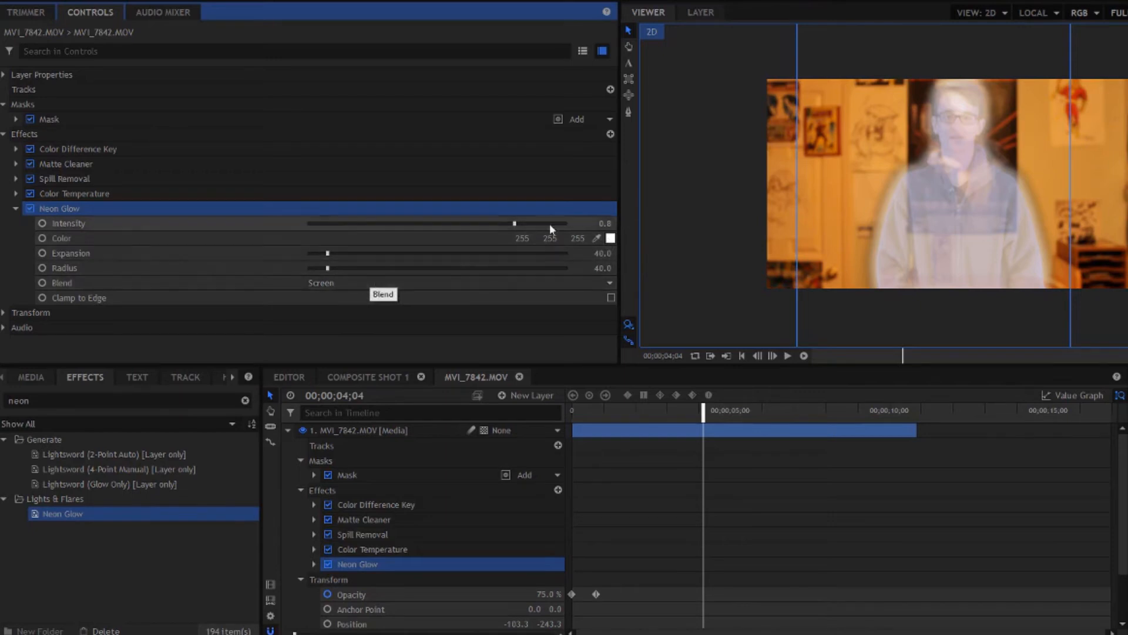
{"action": "left_click", "coordinate": [611, 238]}
{"action": "left_click", "coordinate": [671, 187]}
{"action": "left_click", "coordinate": [675, 429]}
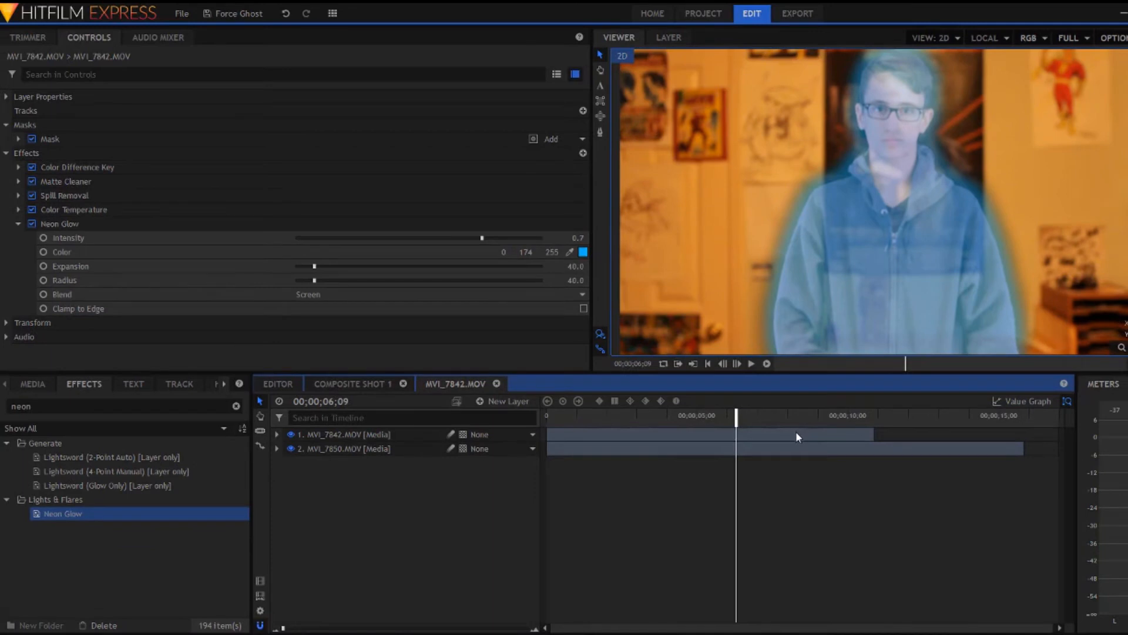
Add an Opacity keyframe of 75% on the MVI_7842.MOV layer at 00;00;06;09
{"action": "left_click", "coordinate": [796, 434]}
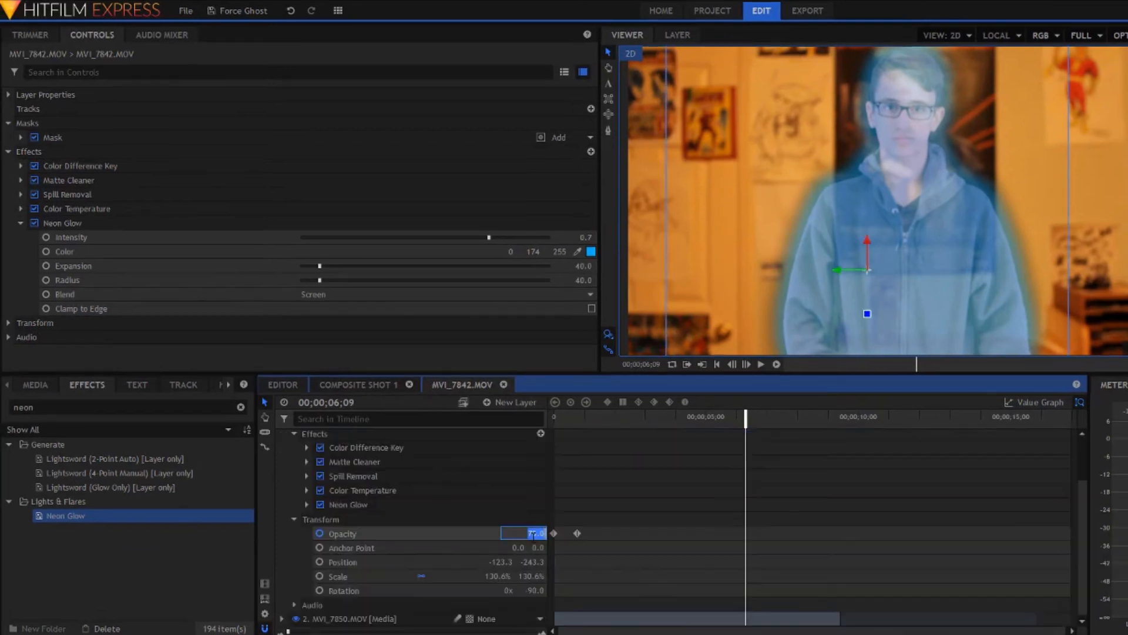
{"action": "left_click_drag", "start_coordinate": [522, 532], "coordinate": [524, 533]}
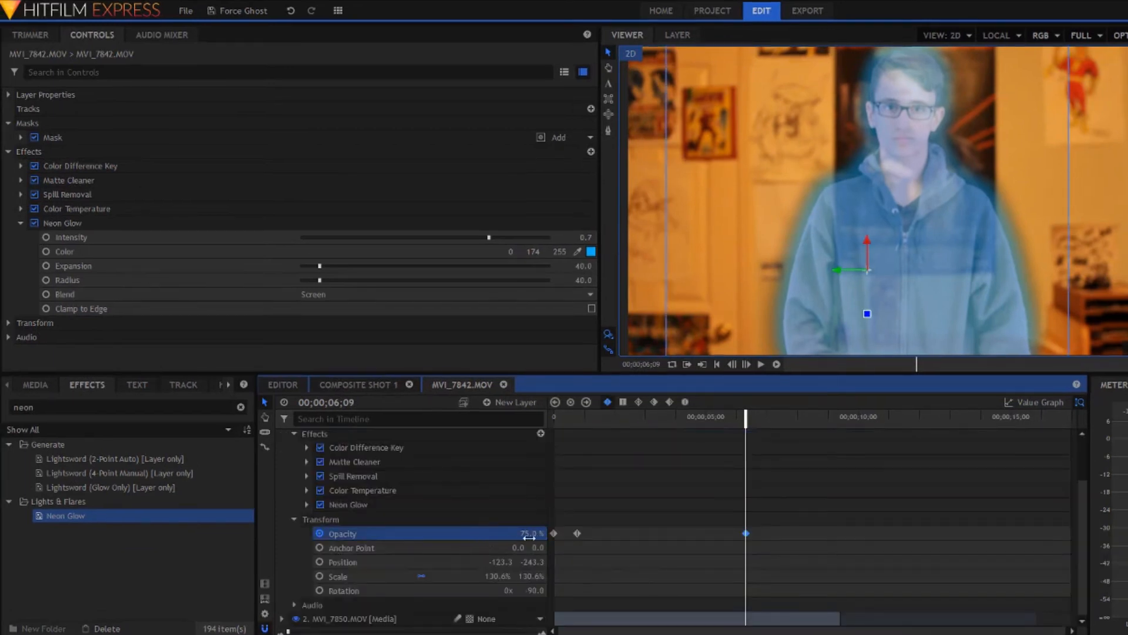
Set the person layer's Opacity to 0% at 00;00;07;08 and scrub back to check the fade-out
{"action": "left_click", "coordinate": [758, 419]}
{"action": "left_click", "coordinate": [766, 419]}
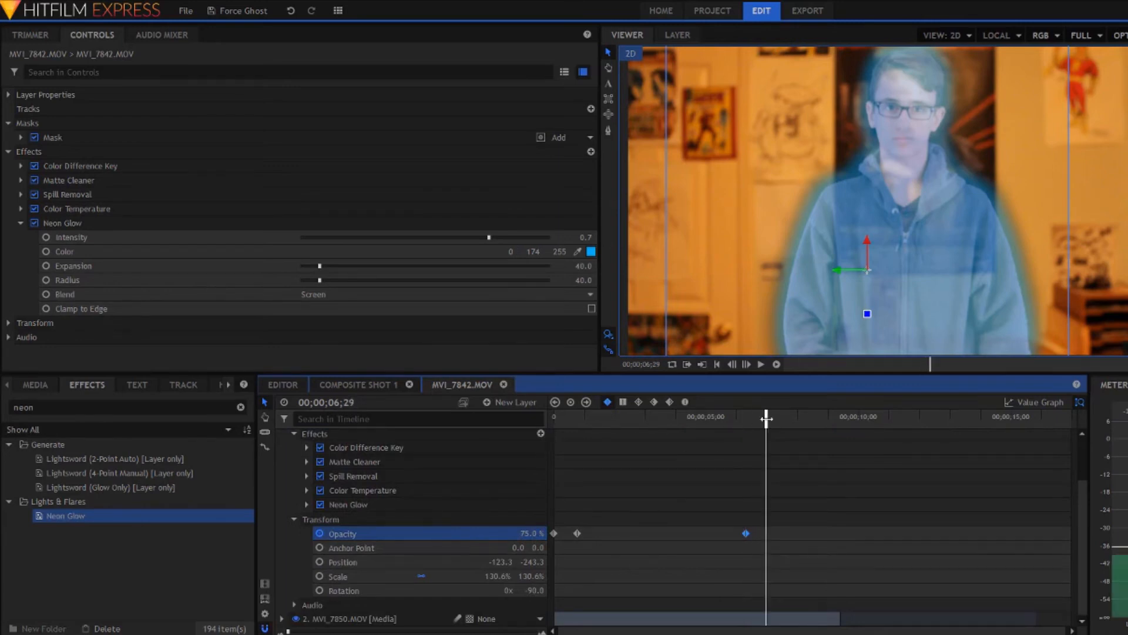
{"action": "left_click", "coordinate": [780, 417]}
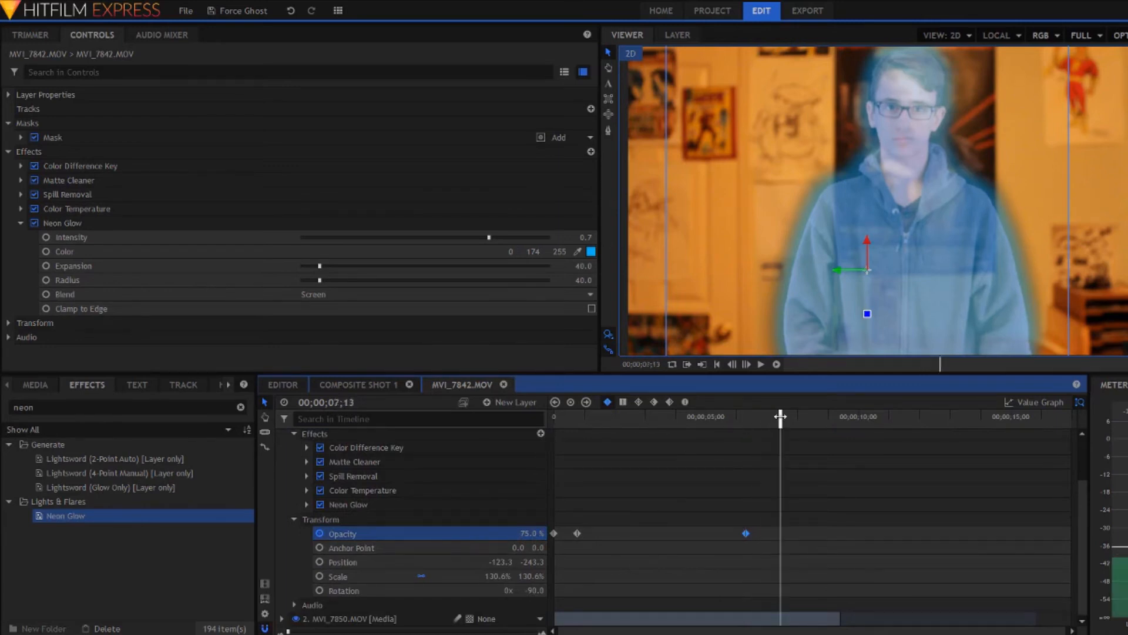
{"action": "left_click", "coordinate": [776, 418]}
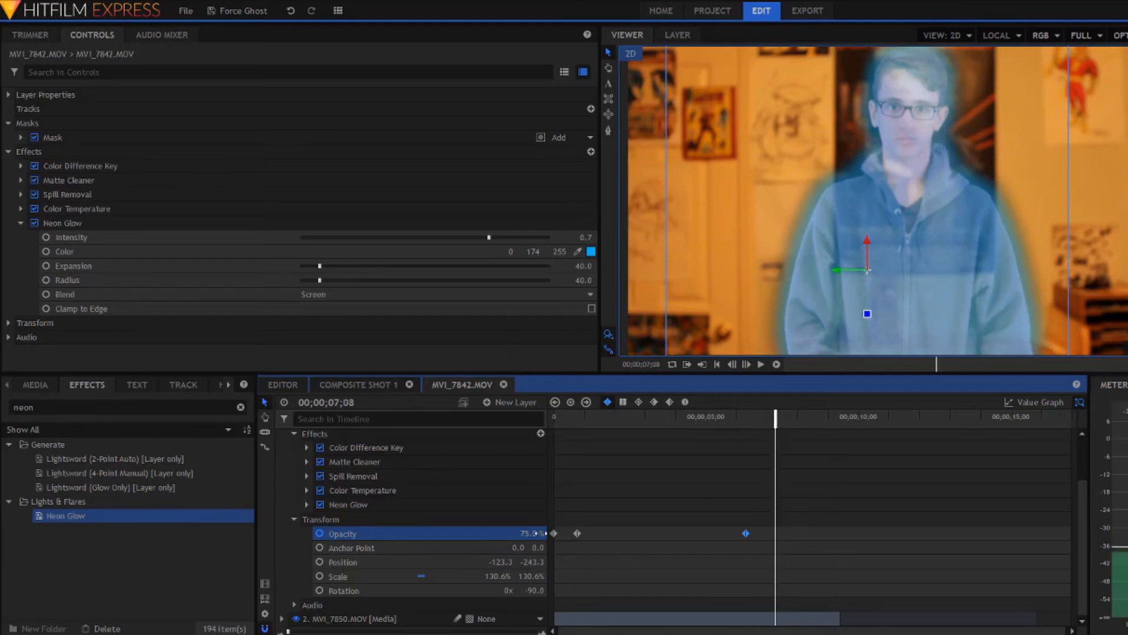
{"action": "left_click", "coordinate": [538, 533]}
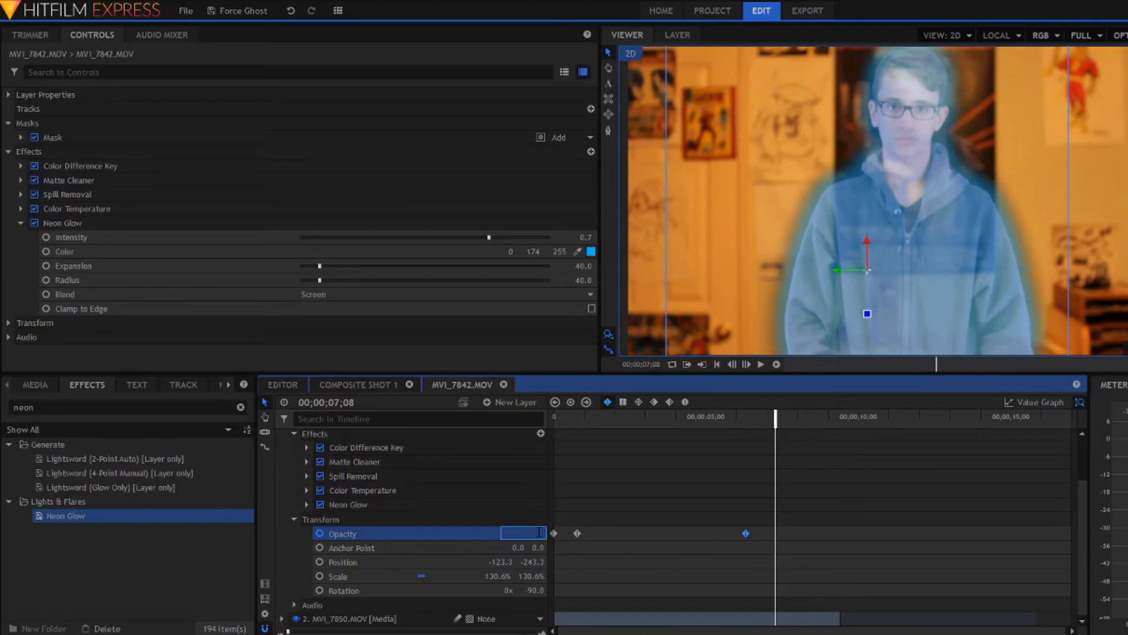
{"action": "type", "text": "0"}
{"action": "key", "text": "Return"}
{"action": "left_click_drag", "start_coordinate": [765, 416], "coordinate": [758, 417]}
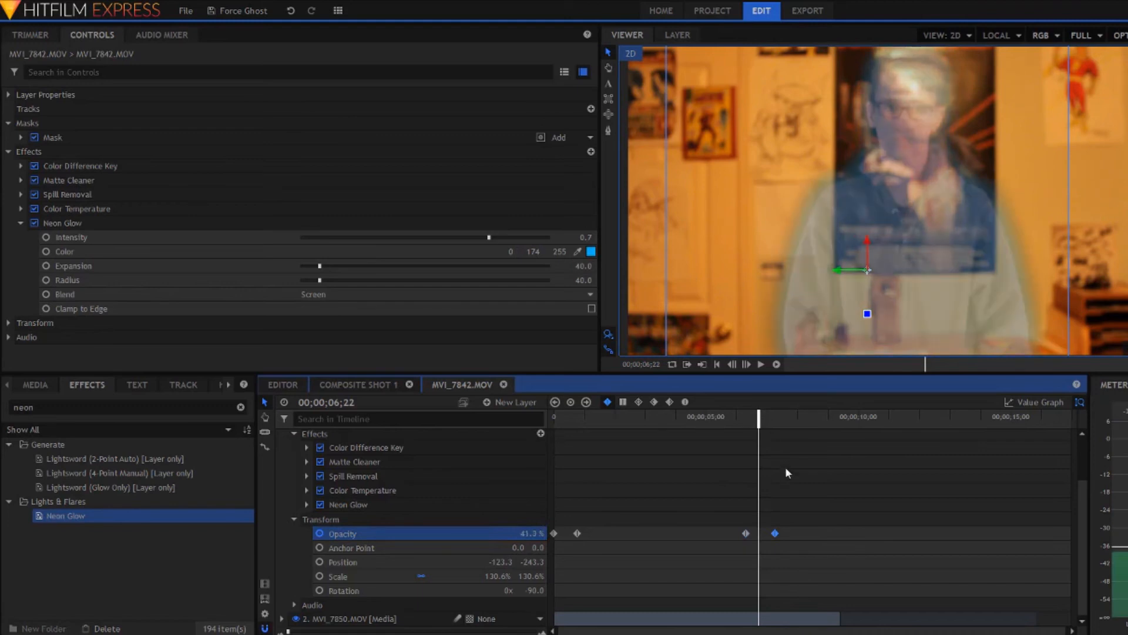